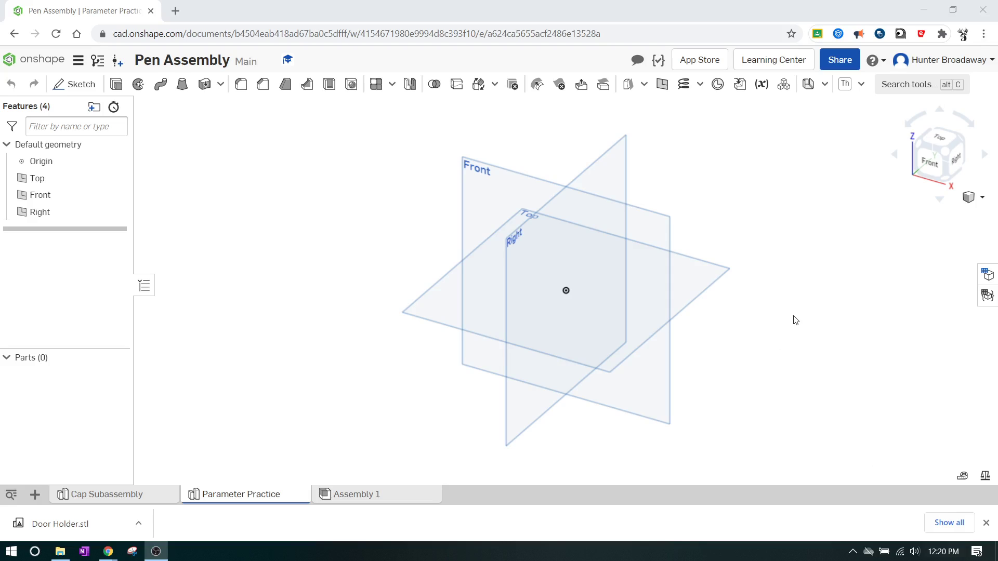
- Start a new sketch on the Top plane, viewed from the top
{"action": "left_click", "coordinate": [940, 137]}
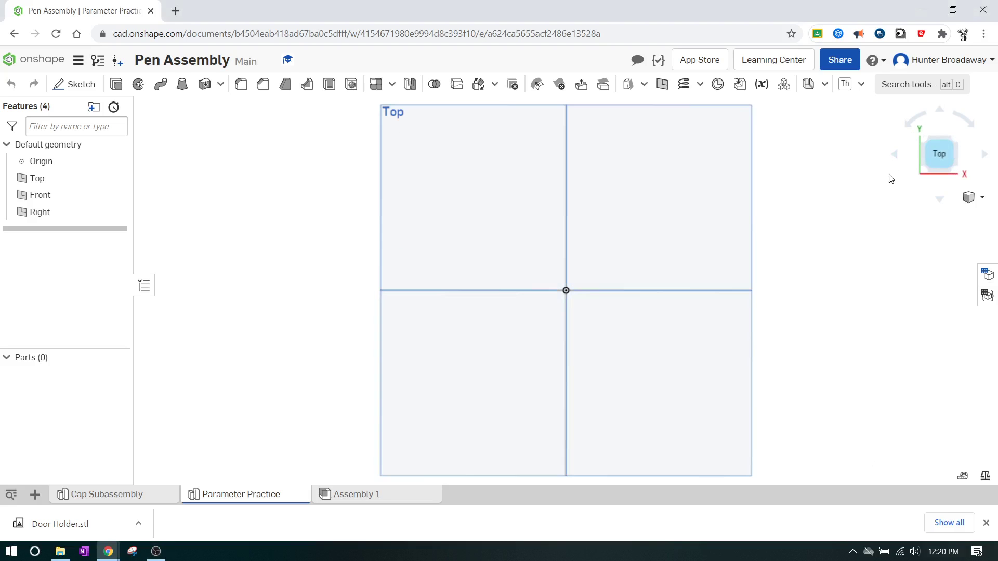
{"action": "middle_click_drag", "start_coordinate": [828, 259], "coordinate": [567, 280]}
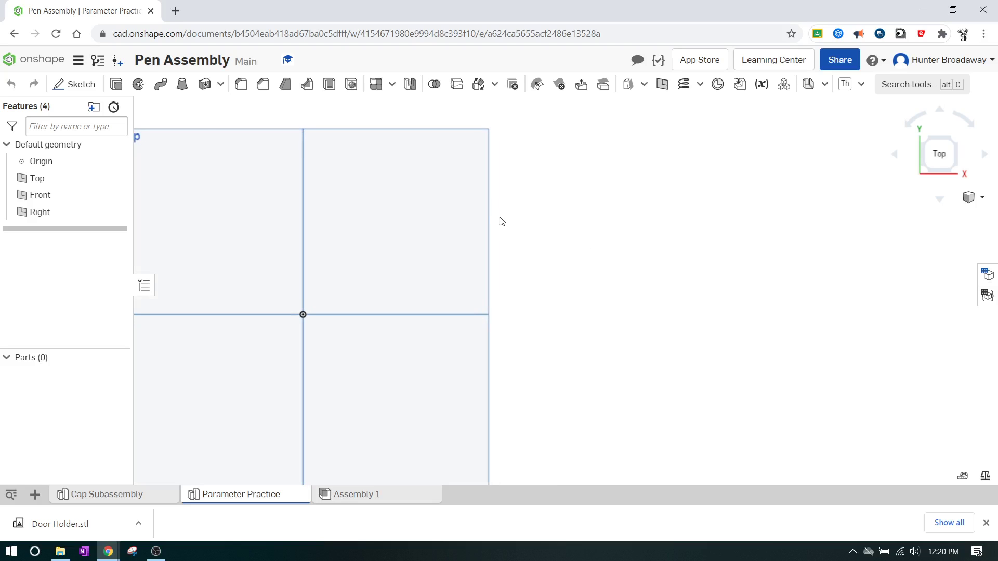
{"action": "left_click", "coordinate": [74, 84]}
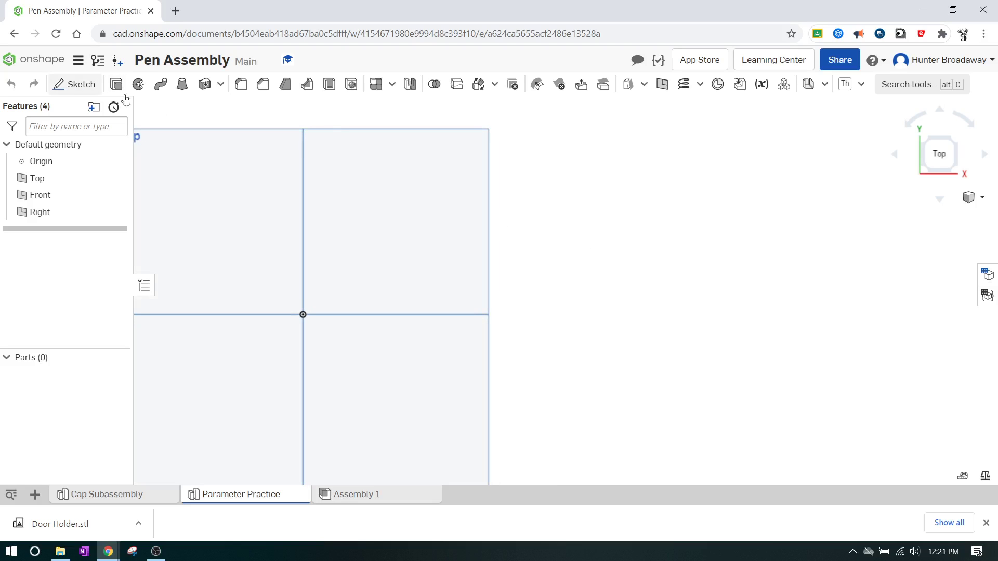
{"action": "left_click", "coordinate": [432, 136]}
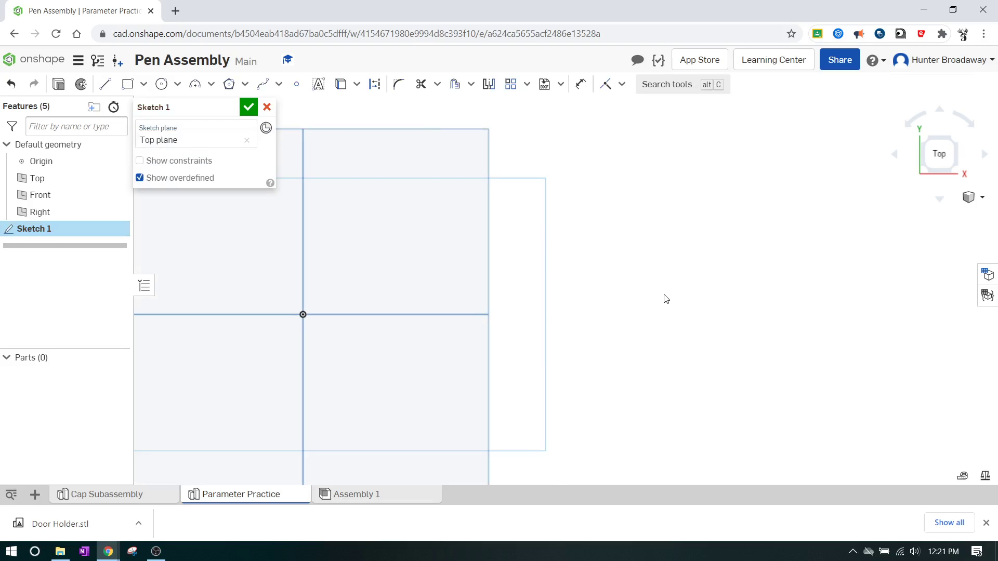
{"action": "mouse_move", "coordinate": [705, 277]}
{"action": "middle_mouse_down"}
{"action": "mouse_move", "coordinate": [418, 276]}
{"action": "mouse_move", "coordinate": [411, 295]}
{"action": "middle_mouse_up"}
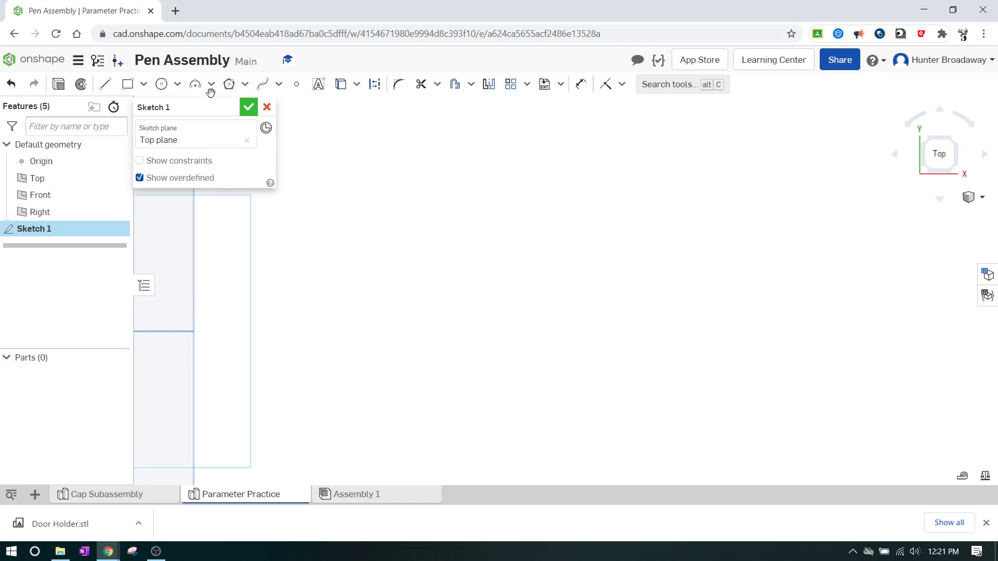
- Draw five separate circles of differing sizes across the sketch
{"action": "left_click", "coordinate": [161, 84]}
{"action": "left_click", "coordinate": [375, 191]}
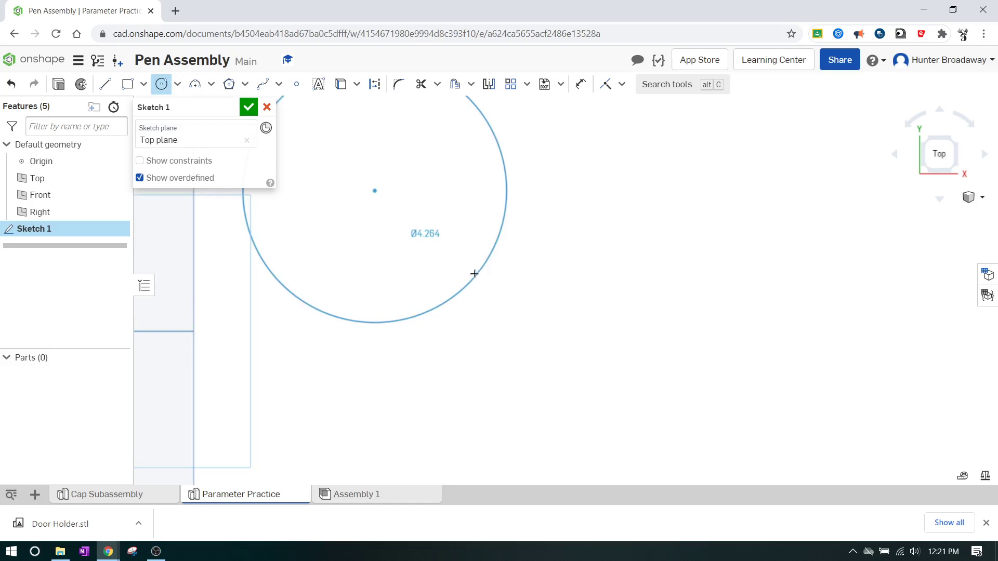
{"action": "left_click", "coordinate": [472, 272]}
{"action": "left_click", "coordinate": [675, 201]}
{"action": "left_click", "coordinate": [726, 251]}
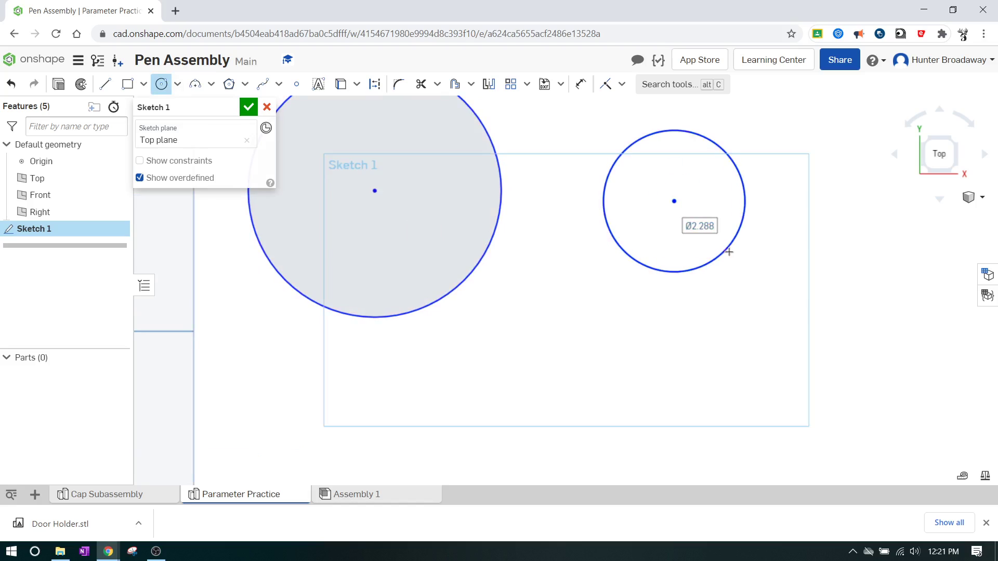
{"action": "left_click", "coordinate": [865, 274]}
{"action": "left_click", "coordinate": [927, 312]}
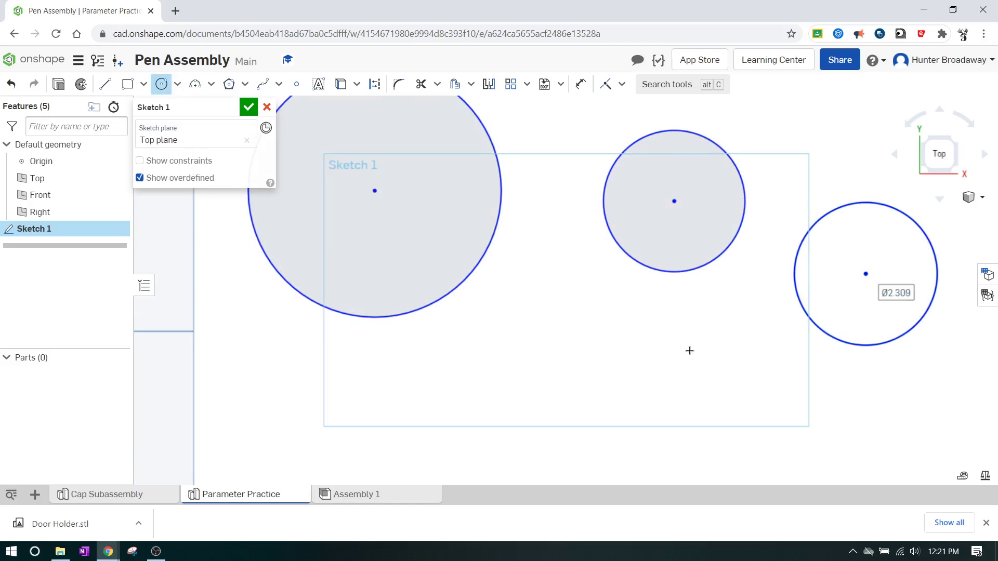
{"action": "left_click", "coordinate": [573, 366]}
{"action": "left_click", "coordinate": [630, 396]}
{"action": "left_click", "coordinate": [676, 417]}
{"action": "left_click", "coordinate": [732, 379]}
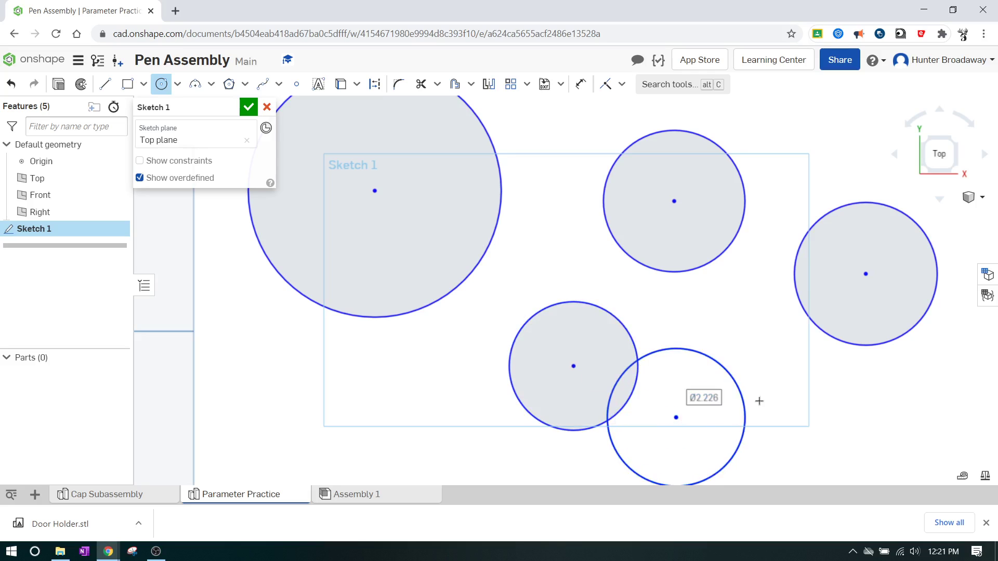
- Move the fifth circle clear of the fourth and accept Sketch 1
{"action": "key", "text": "Escape"}
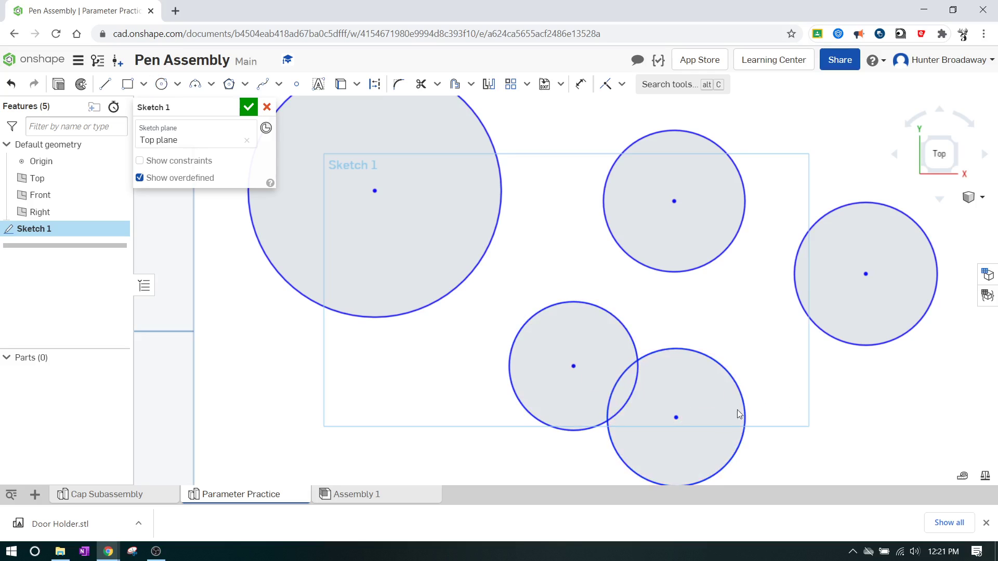
{"action": "left_click_drag", "start_coordinate": [678, 420], "coordinate": [778, 401]}
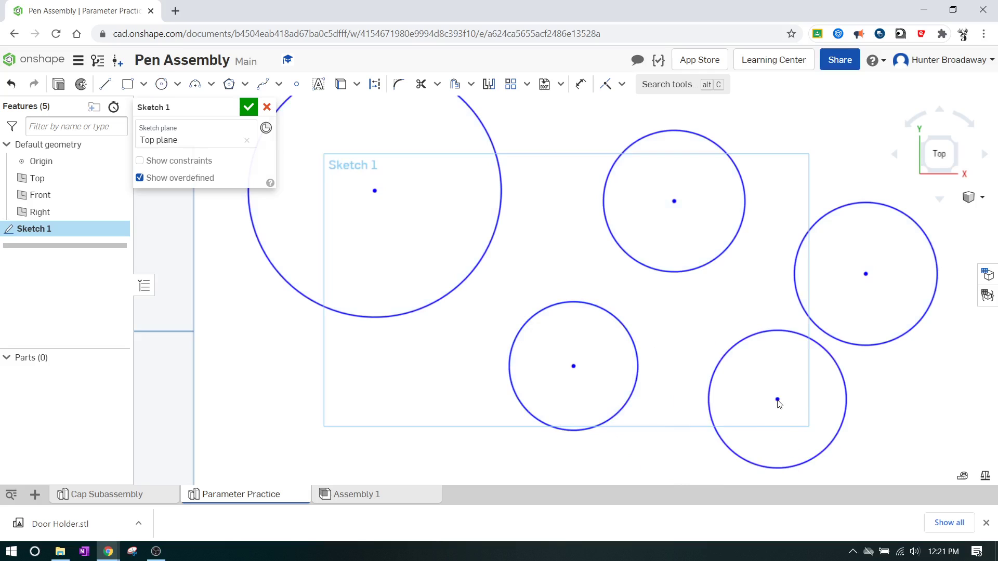
{"action": "scroll", "coordinate": [672, 295], "scroll_direction": "down", "scroll_amount": 3}
{"action": "middle_click_drag", "start_coordinate": [673, 295], "coordinate": [613, 331]}
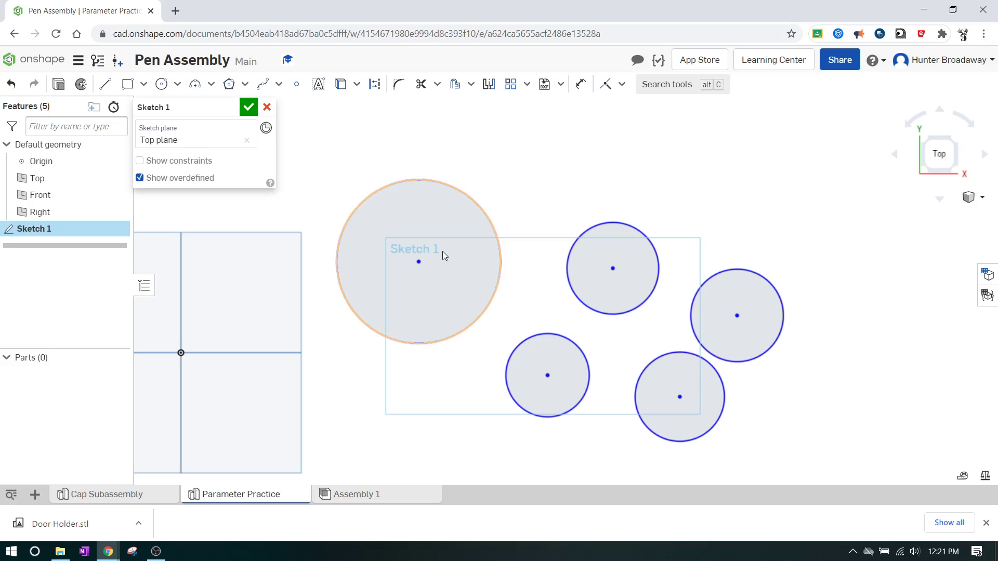
{"action": "left_click", "coordinate": [248, 108]}
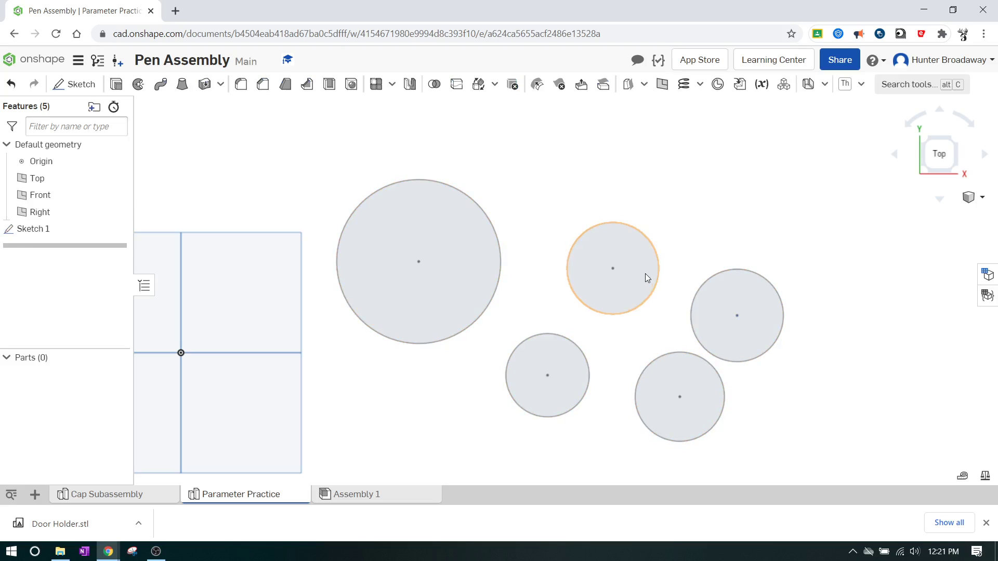
- Create a variable named 'radius' with a value of 10 in
{"action": "left_click", "coordinate": [762, 85]}
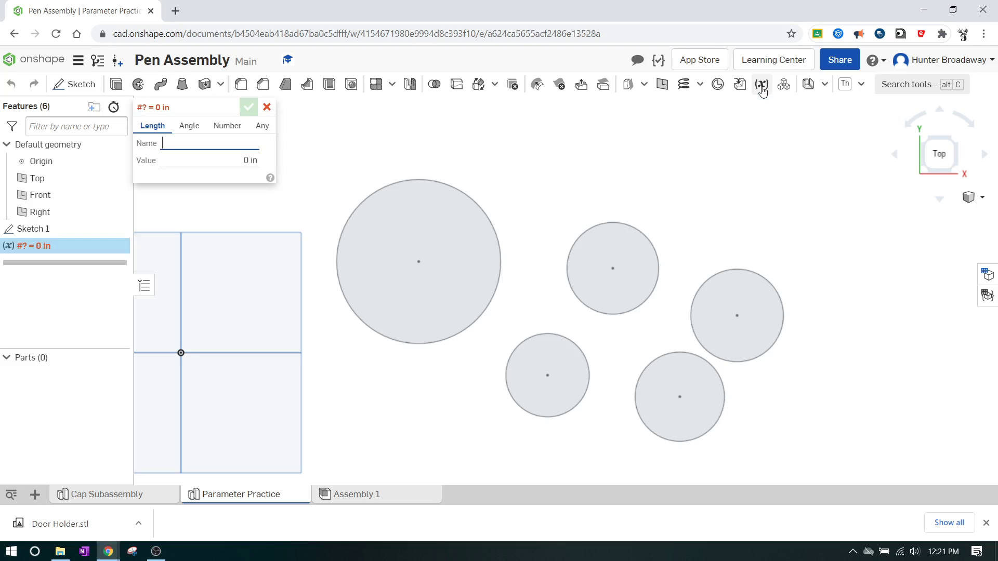
{"action": "type", "text": "radisu"}
{"action": "key", "text": "BackSpace"}
{"action": "key", "text": "BackSpace"}
{"action": "type", "text": "us"}
{"action": "left_click", "coordinate": [233, 160]}
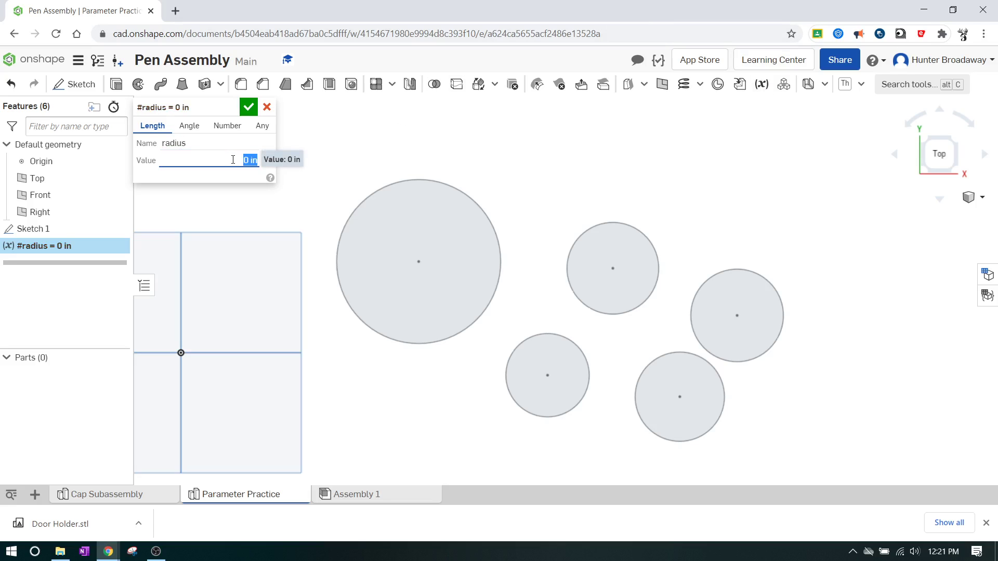
{"action": "type", "text": "10"}
{"action": "key", "text": "Return"}
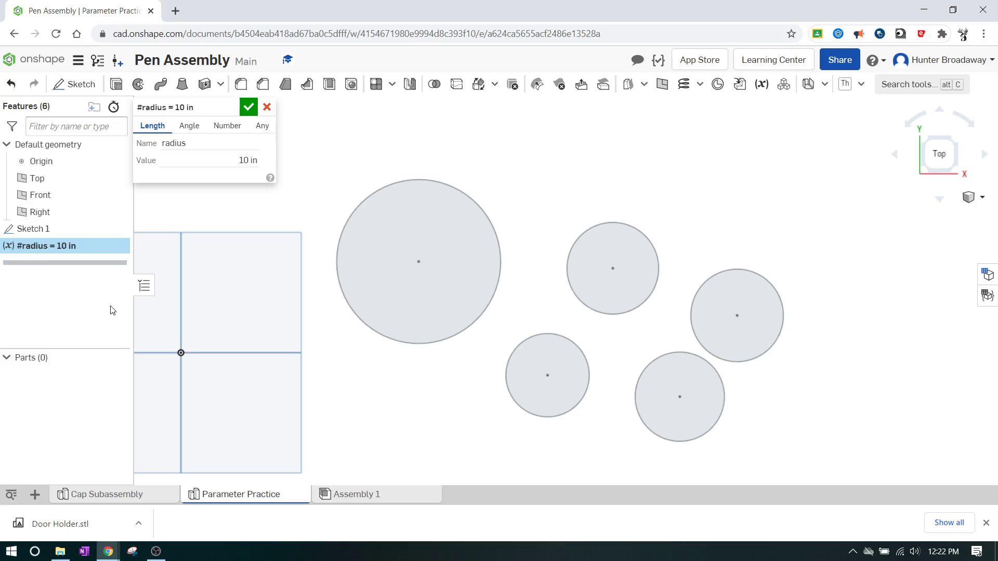
{"action": "left_click", "coordinate": [248, 108]}
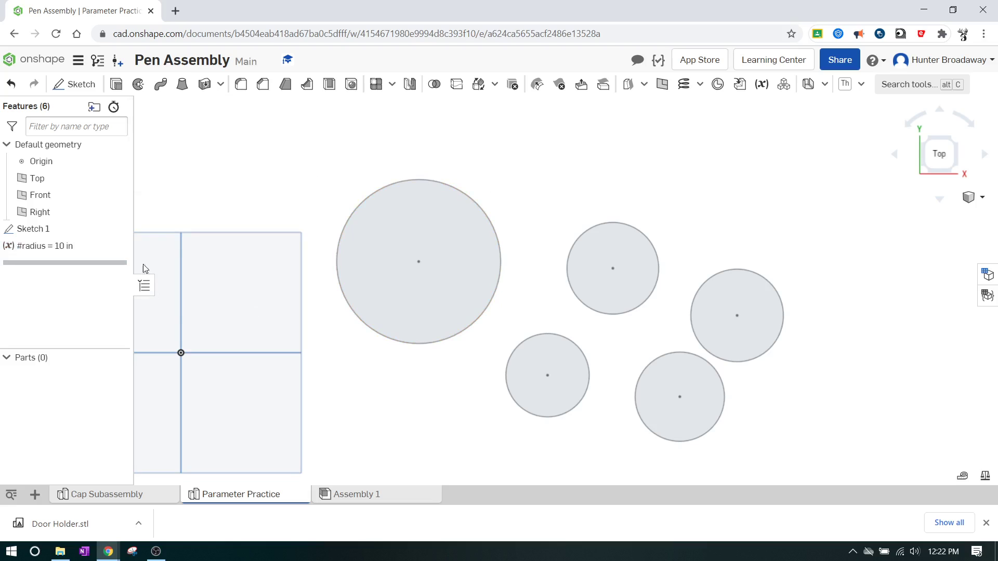
{"action": "right_click", "coordinate": [32, 228]}
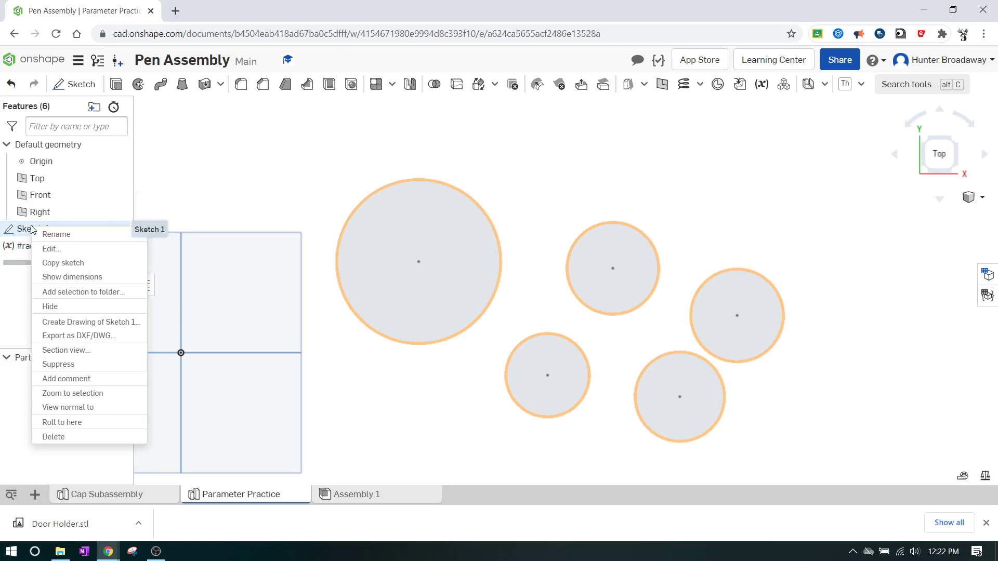
{"action": "left_click", "coordinate": [65, 250]}
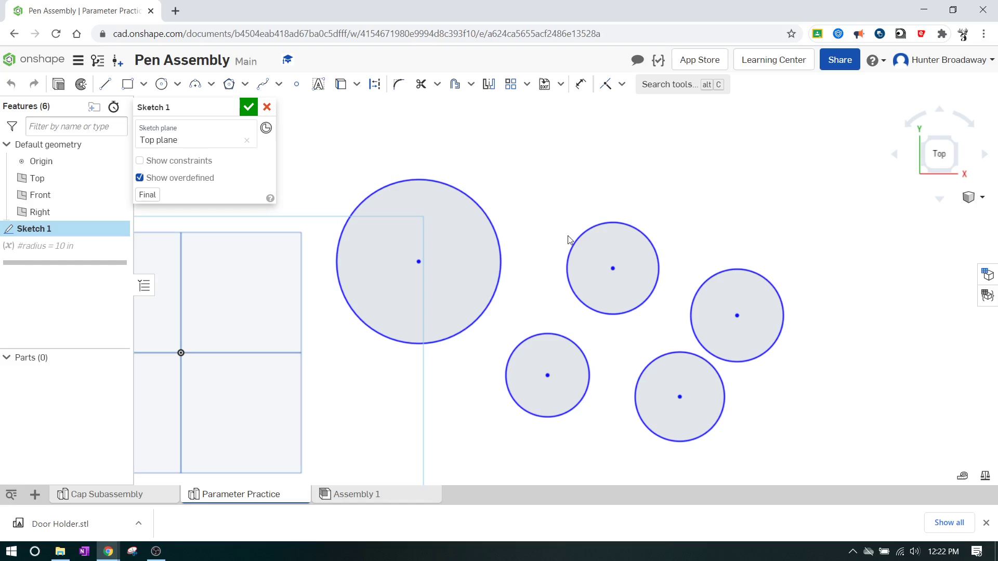
{"action": "left_click", "coordinate": [579, 85]}
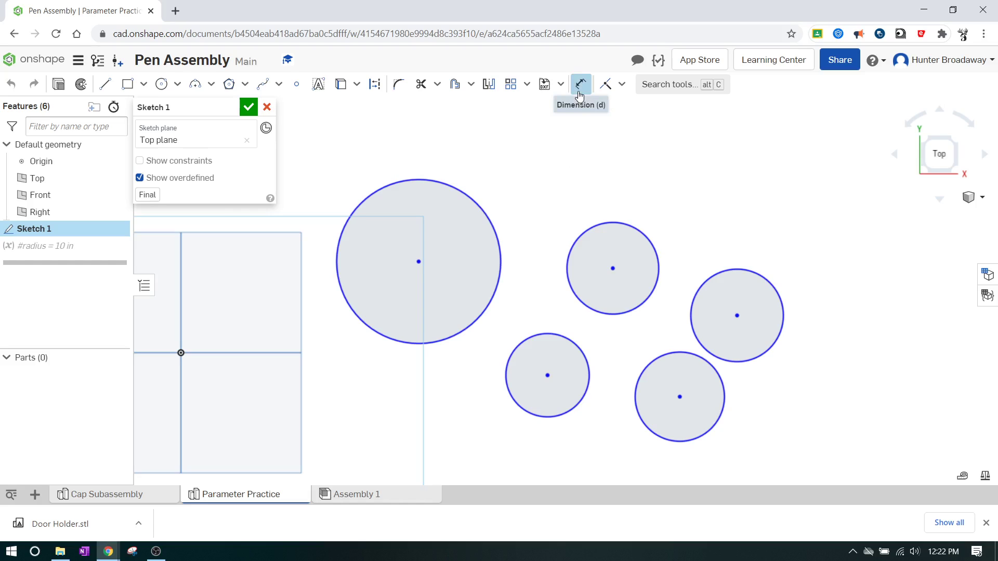
{"action": "left_click", "coordinate": [478, 209]}
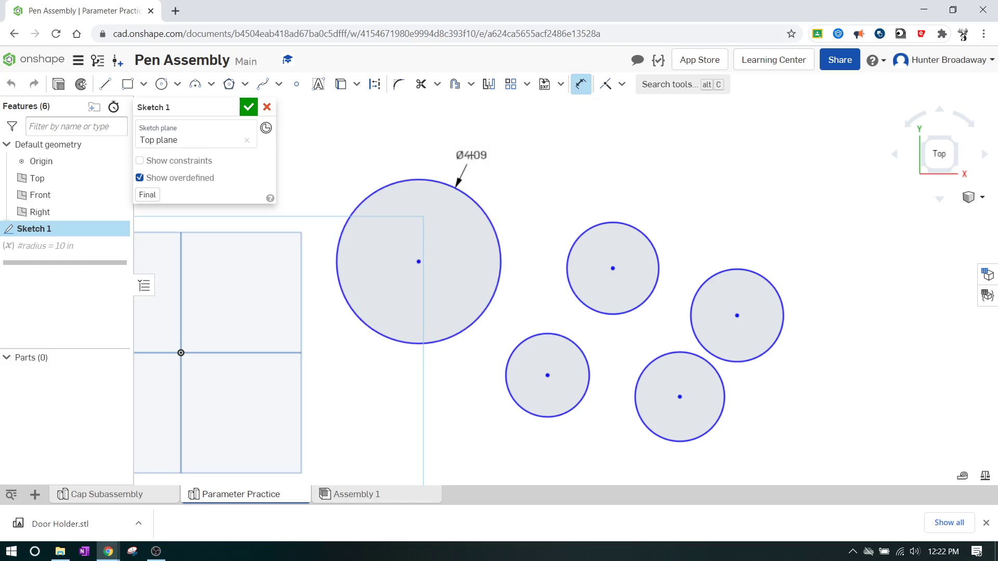
{"action": "left_click", "coordinate": [454, 153]}
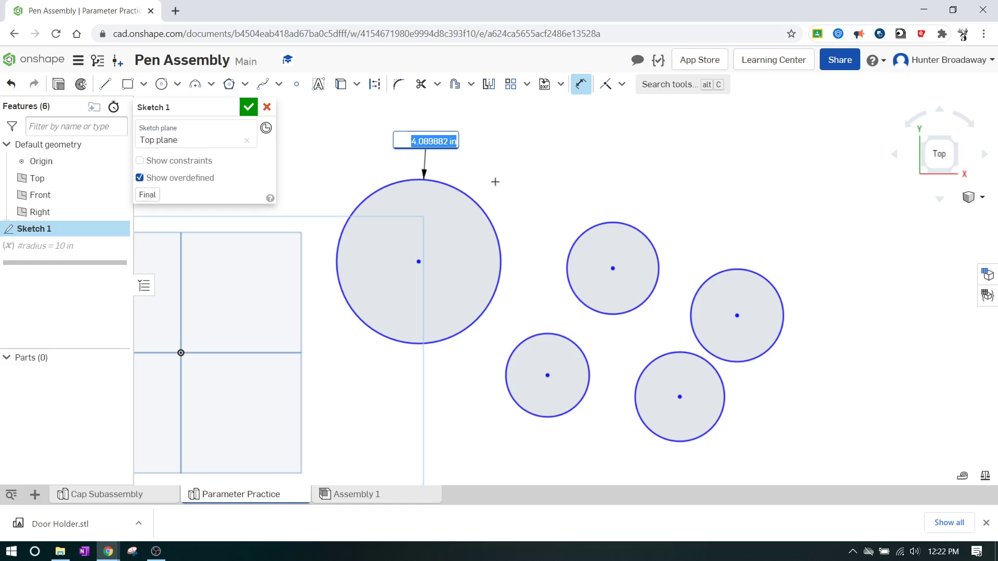
{"action": "type", "text": "#"}
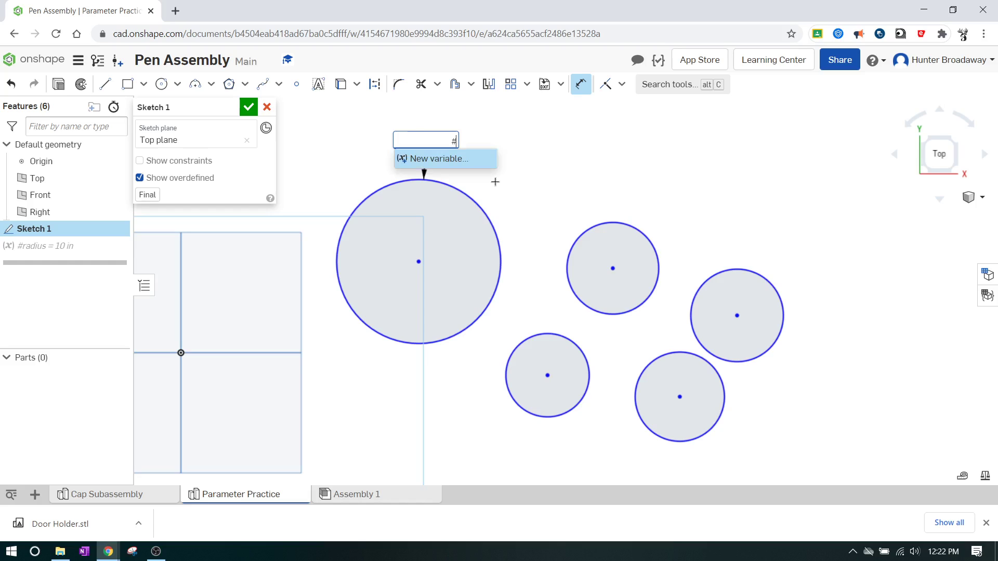
{"action": "type", "text": "radius"}
{"action": "key", "text": "Escape"}
{"action": "key", "text": "Escape"}
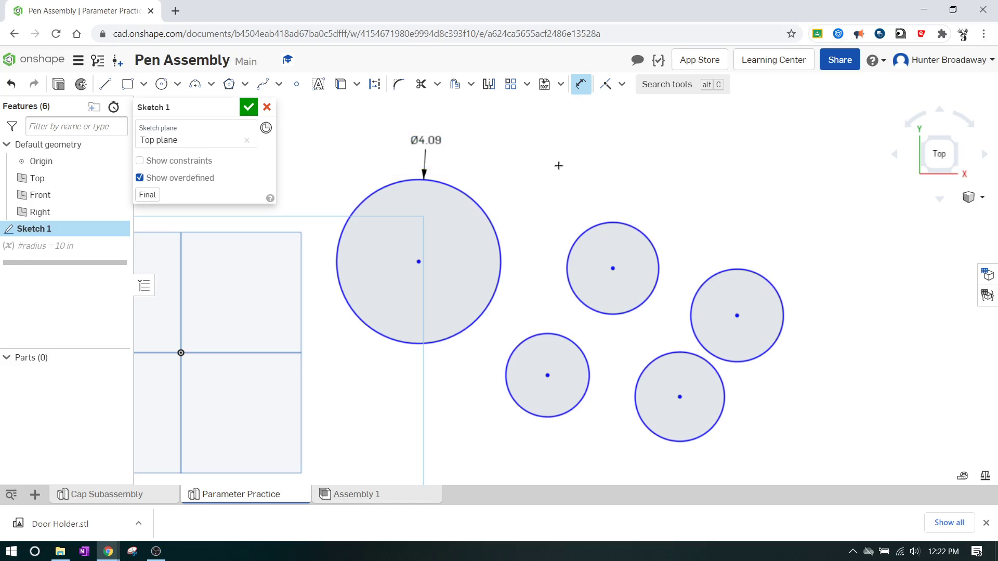
{"action": "left_click", "coordinate": [267, 107]}
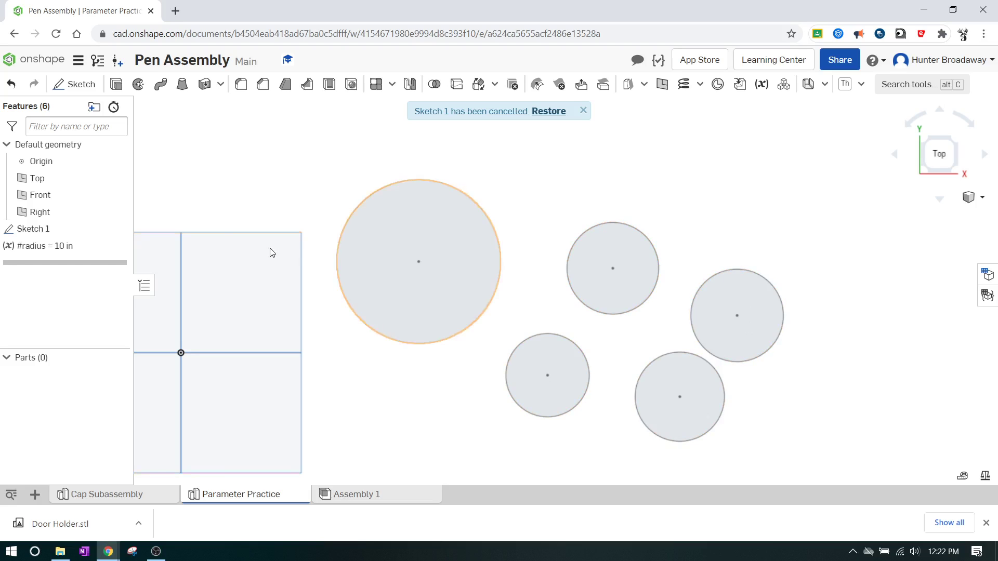
- Drag the #radius = 10 in variable above Sketch 1 in the feature list
{"action": "left_click_drag", "start_coordinate": [78, 247], "coordinate": [41, 228]}
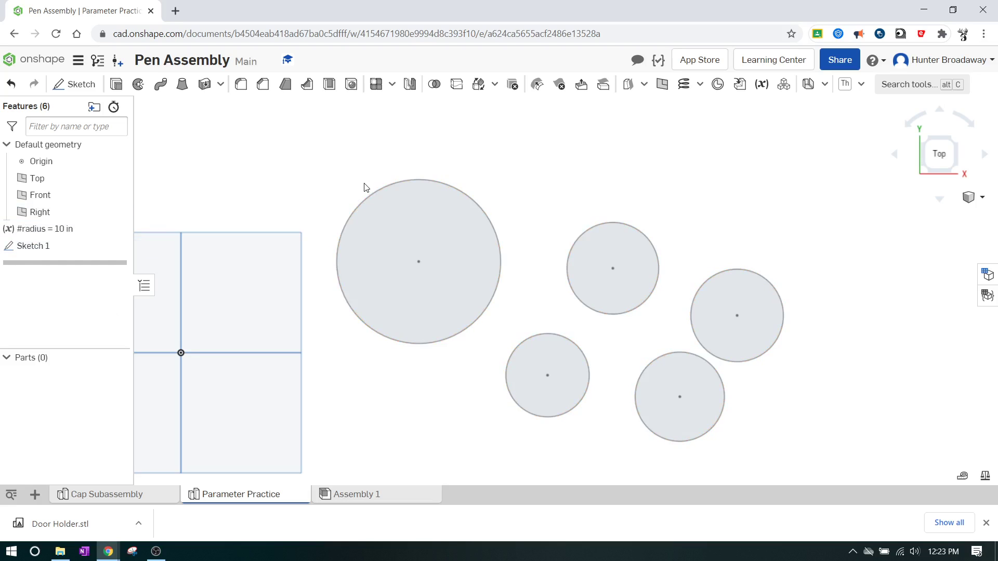
{"action": "right_click", "coordinate": [59, 250]}
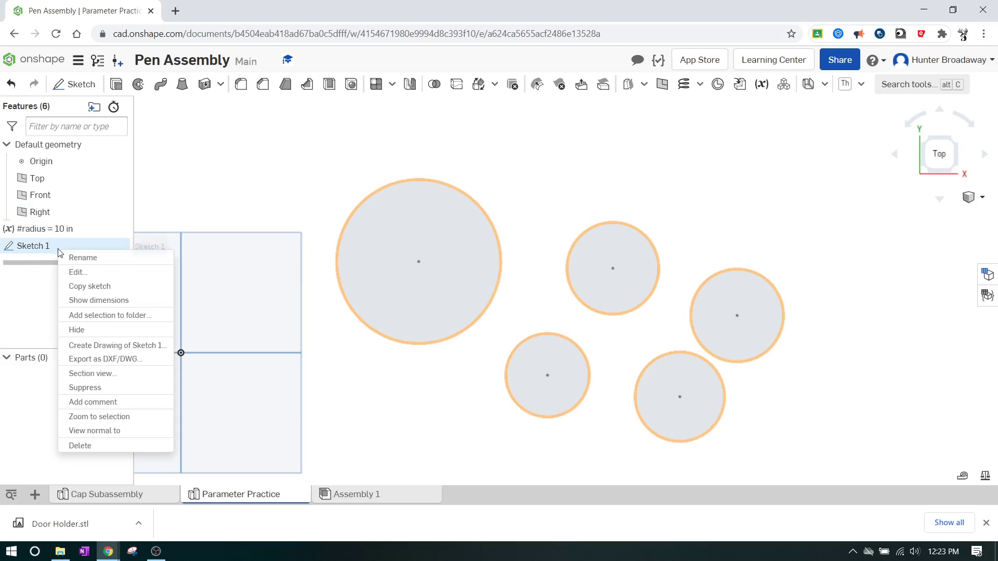
- Edit Sketch 1 and set the large circle's diameter dimension to #radius (Ø10)
{"action": "left_click", "coordinate": [76, 272]}
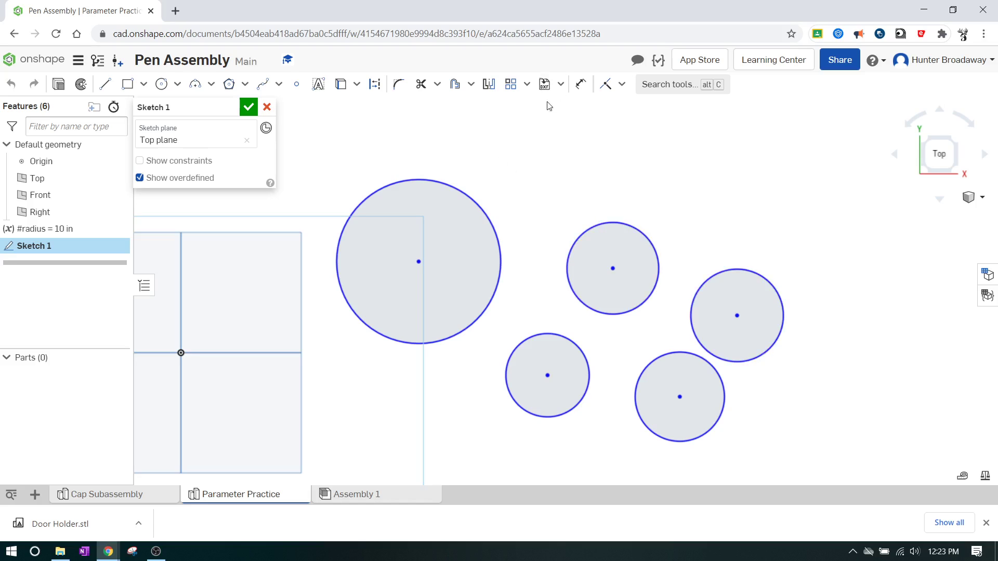
{"action": "left_click", "coordinate": [581, 84]}
{"action": "left_click", "coordinate": [464, 192]}
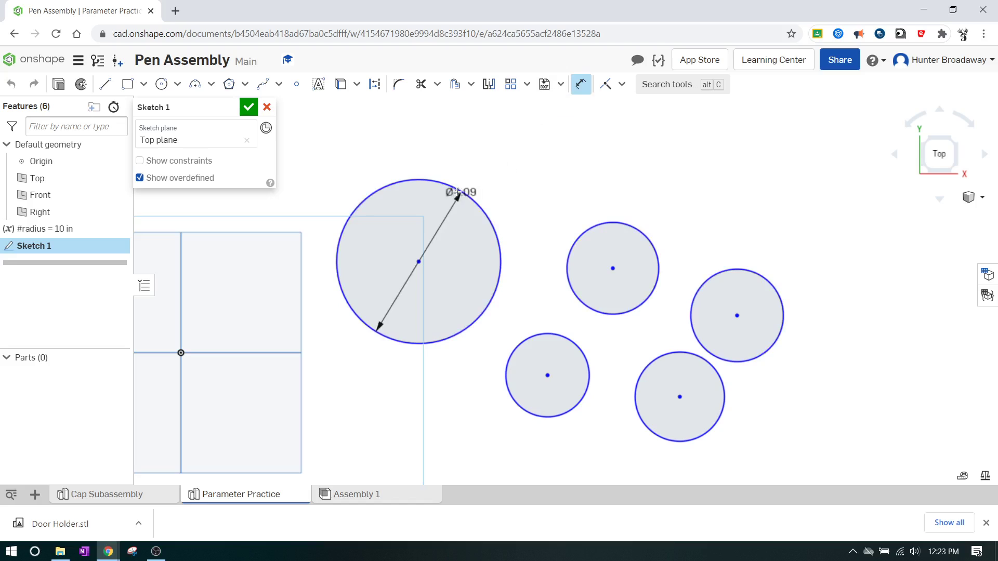
{"action": "left_click", "coordinate": [466, 142]}
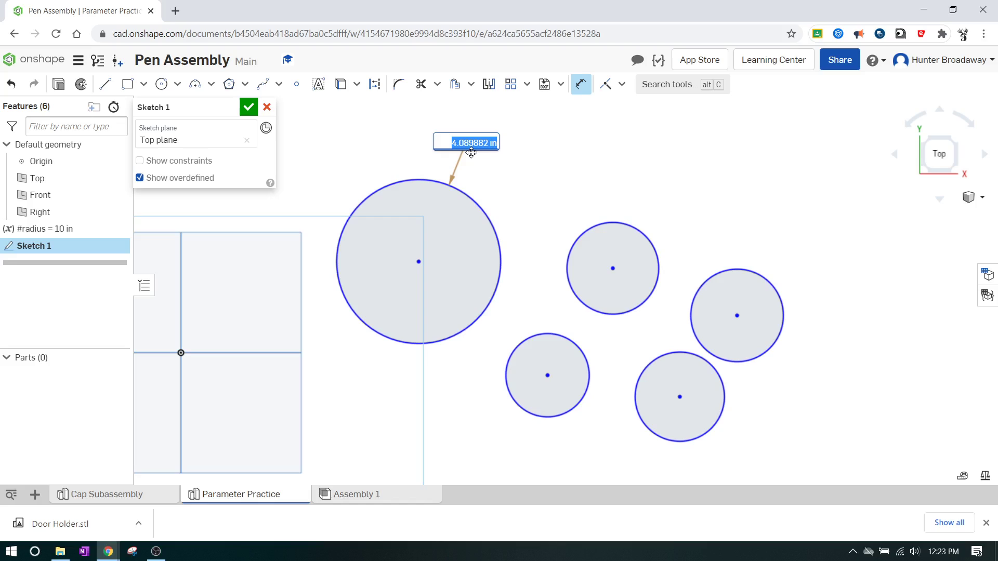
{"action": "type", "text": "#"}
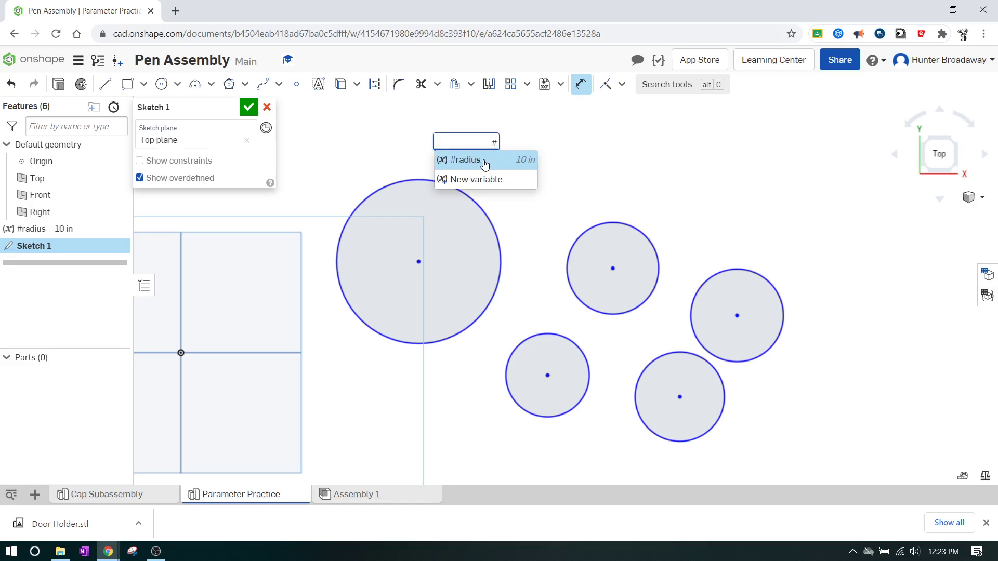
{"action": "left_click", "coordinate": [484, 159]}
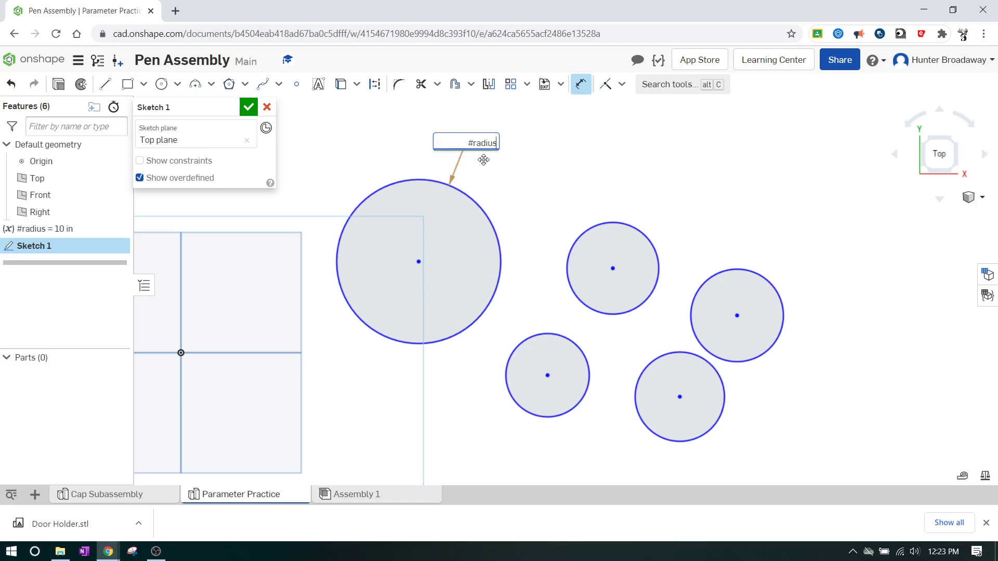
{"action": "key", "text": "Return"}
{"action": "scroll", "coordinate": [533, 192], "scroll_direction": "down", "scroll_amount": 5}
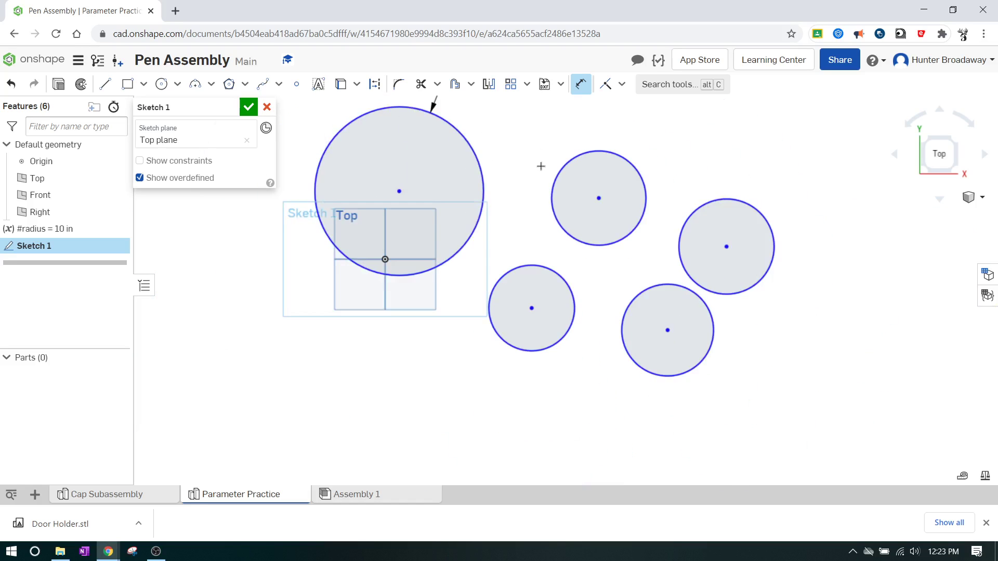
- Dimension the upper-middle circle's diameter as #radius /2, making it Ø5
{"action": "mouse_move", "coordinate": [541, 166]}
{"action": "middle_mouse_down"}
{"action": "mouse_move", "coordinate": [529, 254]}
{"action": "mouse_move", "coordinate": [457, 274]}
{"action": "middle_mouse_up"}
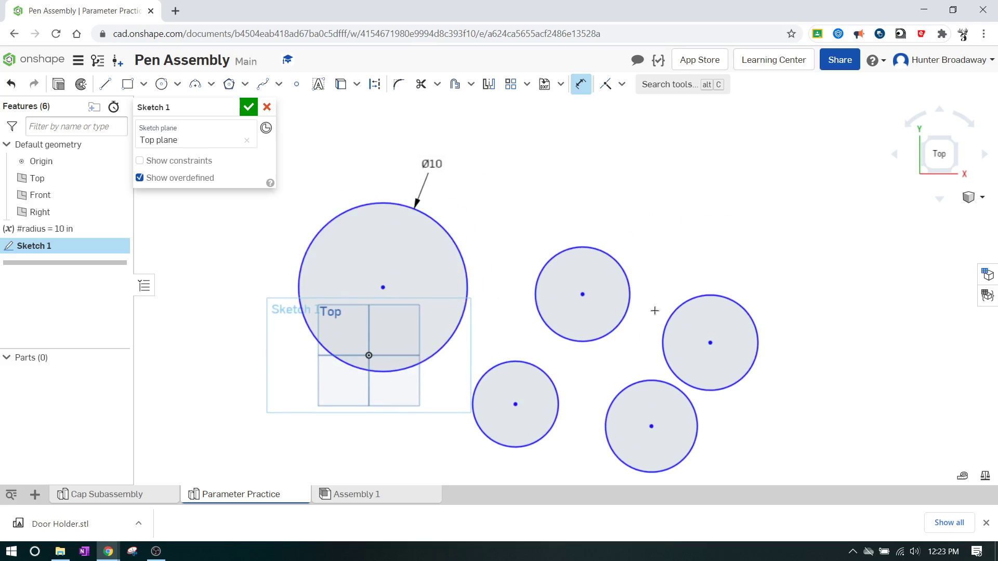
{"action": "scroll", "coordinate": [635, 323], "scroll_direction": "up", "scroll_amount": 4}
{"action": "scroll", "coordinate": [615, 276], "scroll_direction": "down", "scroll_amount": 2}
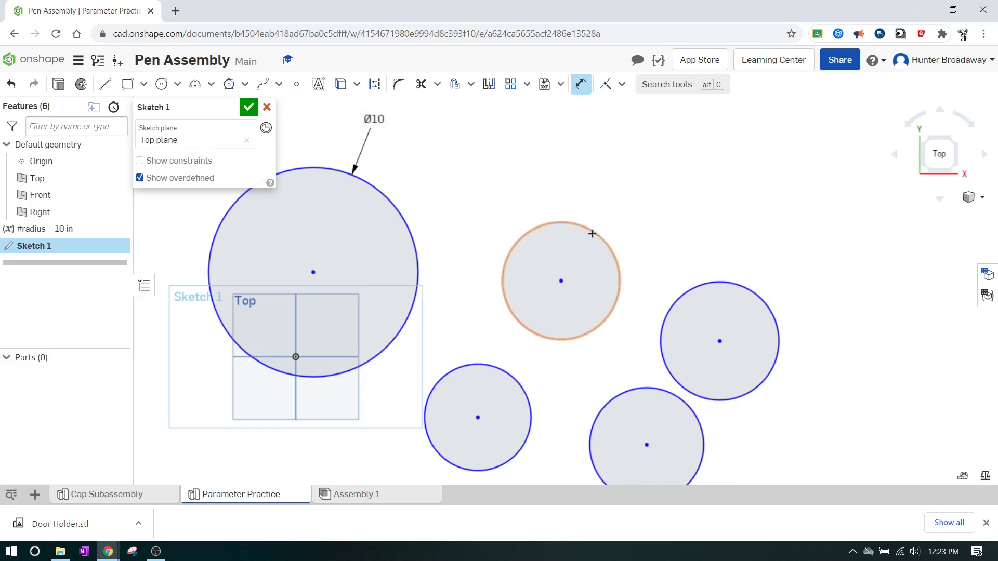
{"action": "left_click", "coordinate": [592, 232]}
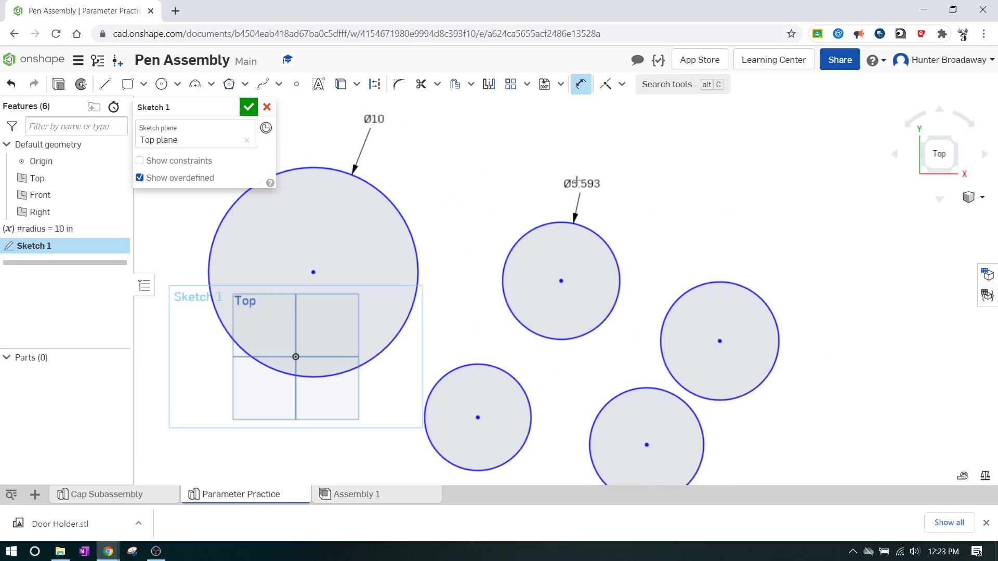
{"action": "left_click", "coordinate": [578, 181]}
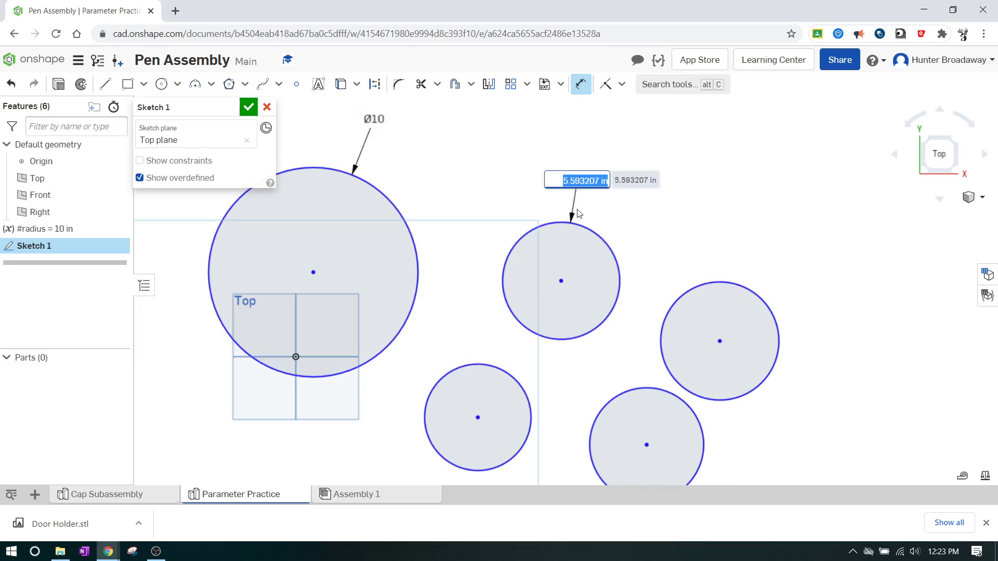
{"action": "type", "text": "#"}
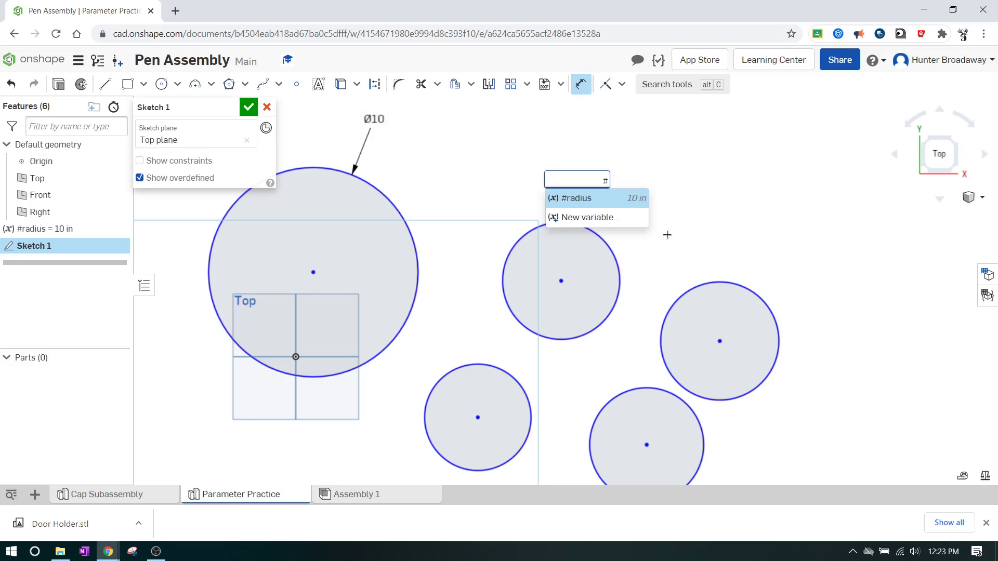
{"action": "type", "text": "radius /"}
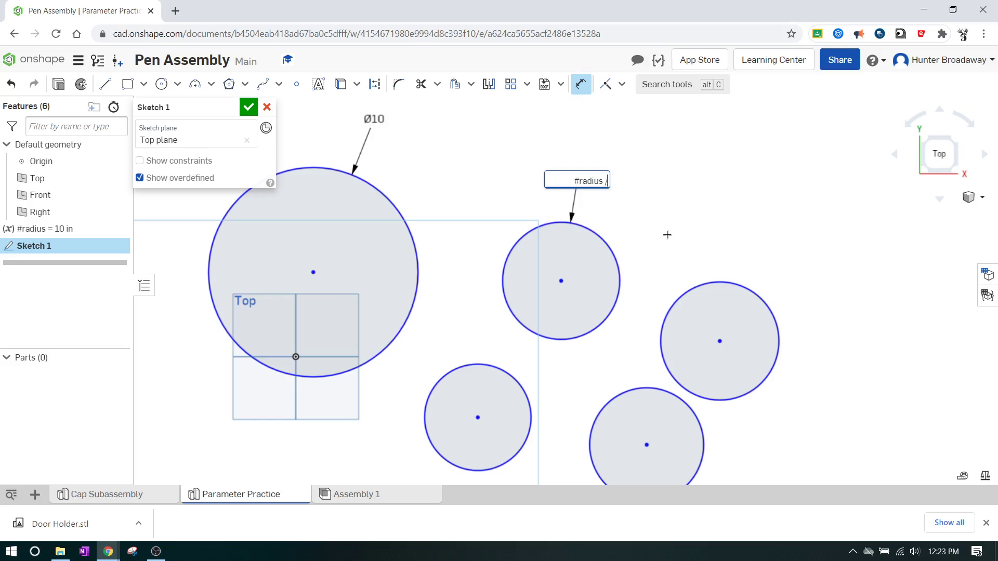
{"action": "type", "text": "2"}
{"action": "key", "text": "Return"}
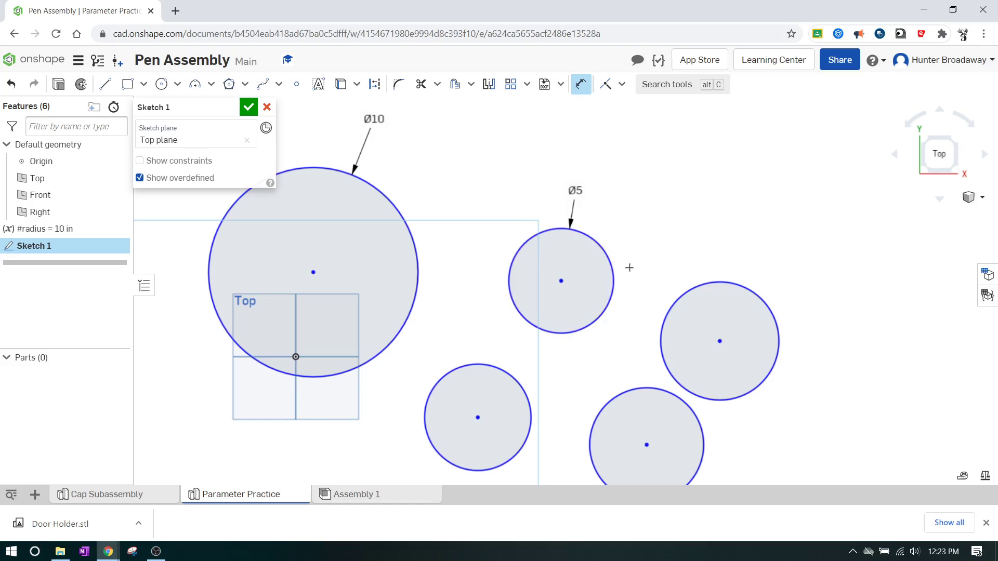
{"action": "mouse_move", "coordinate": [634, 262]}
{"action": "middle_mouse_down"}
{"action": "mouse_move", "coordinate": [656, 161]}
{"action": "mouse_move", "coordinate": [650, 258]}
{"action": "middle_mouse_up"}
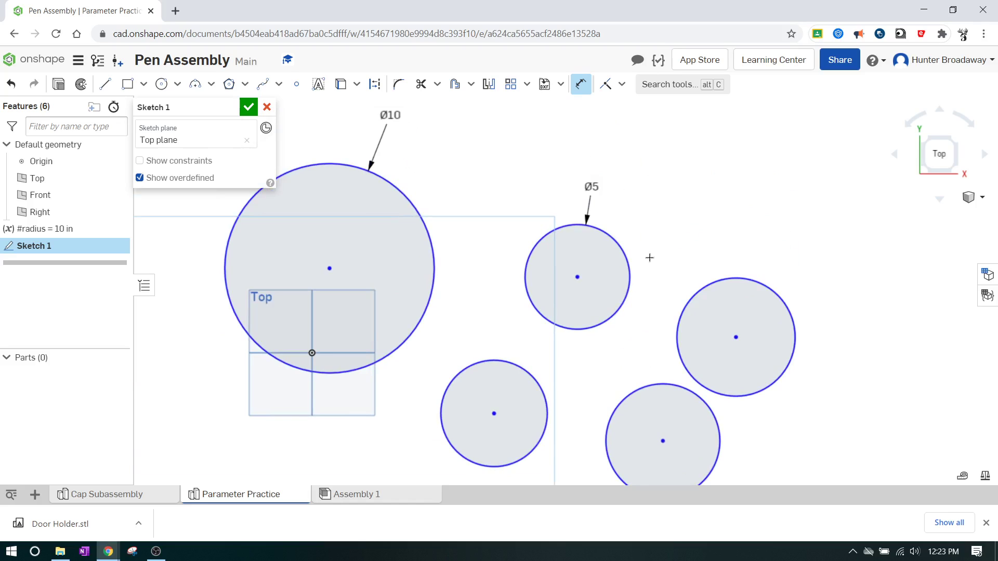
{"action": "mouse_move", "coordinate": [649, 258]}
{"action": "middle_mouse_down"}
{"action": "mouse_move", "coordinate": [642, 220]}
{"action": "mouse_move", "coordinate": [621, 240]}
{"action": "middle_mouse_up"}
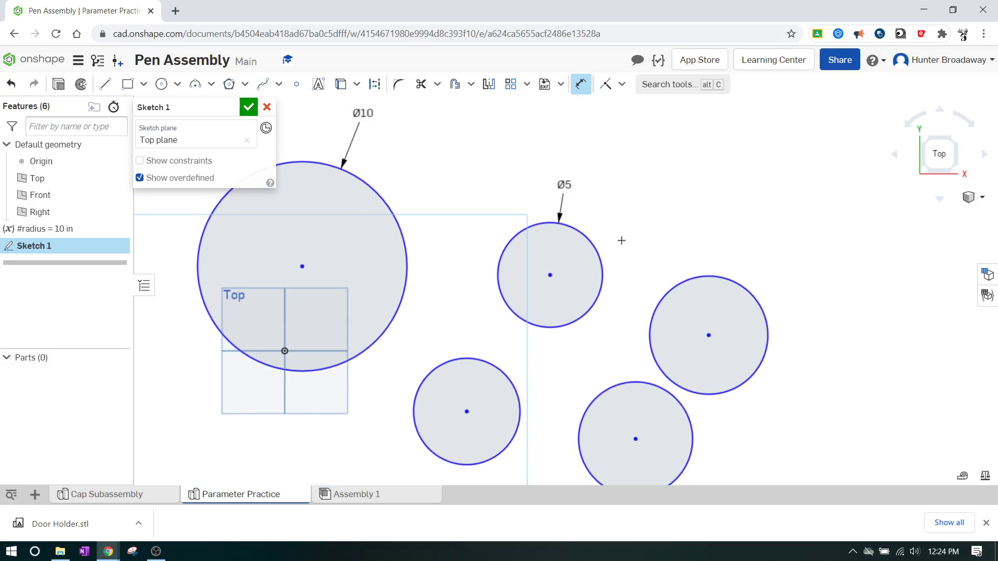
- Dimension the right circle's diameter as #radius/3, giving Ø3.333
{"action": "left_click", "coordinate": [727, 280]}
{"action": "left_click", "coordinate": [733, 248]}
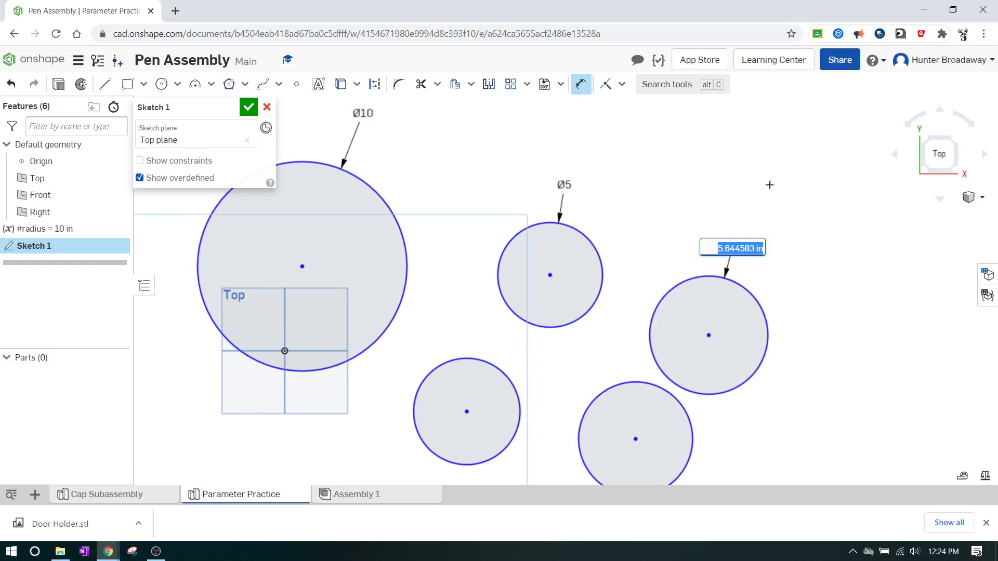
{"action": "type", "text": "@"}
{"action": "key", "text": "BackSpace"}
{"action": "type", "text": "#"}
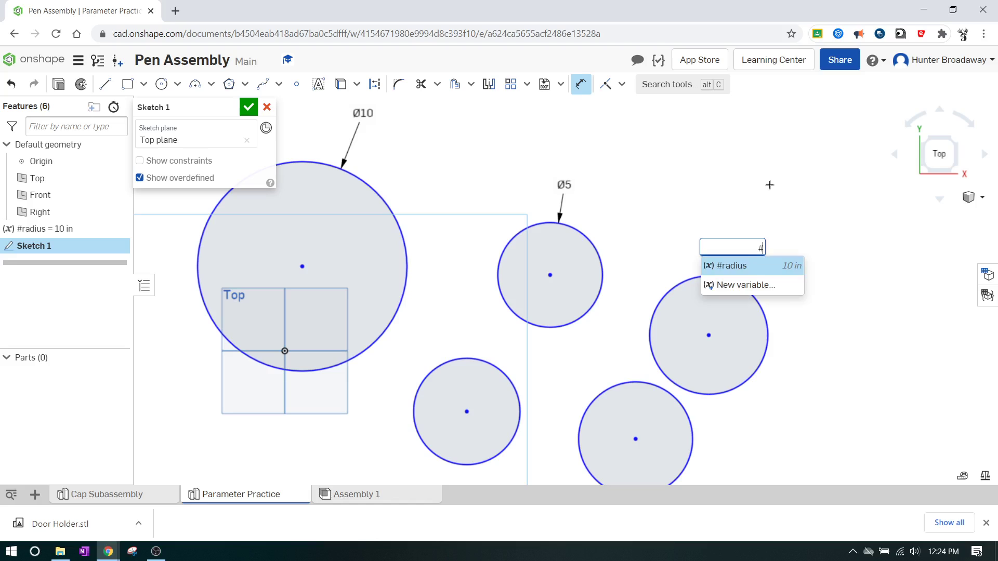
{"action": "type", "text": "radius"}
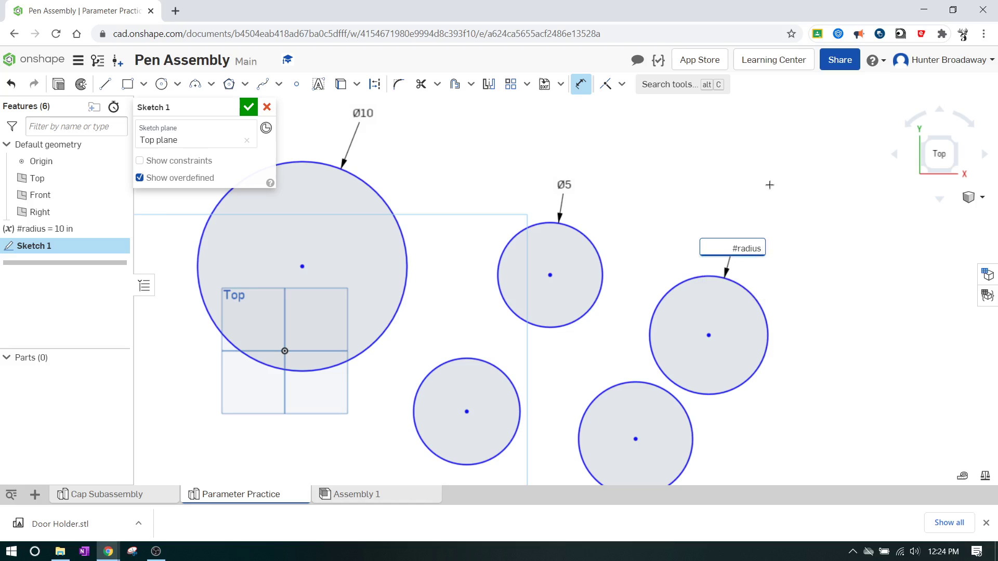
{"action": "type", "text": "/3"}
{"action": "key", "text": "Return"}
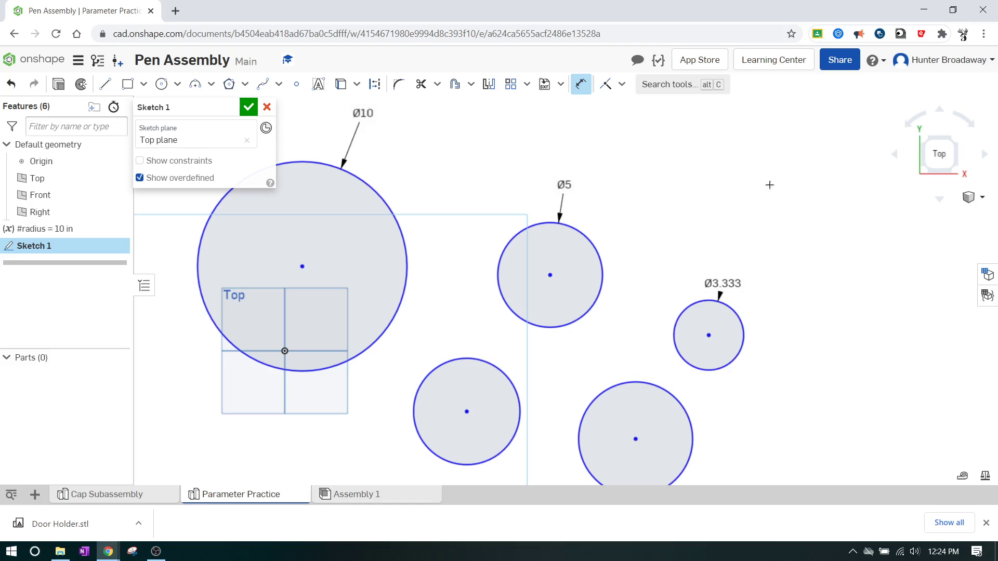
- Dimension the lower-left circle's diameter as #radius/4, giving Ø2.5
{"action": "left_click", "coordinate": [509, 365]}
{"action": "left_click", "coordinate": [520, 351]}
{"action": "key", "text": "BackSpace"}
{"action": "type", "text": "#"}
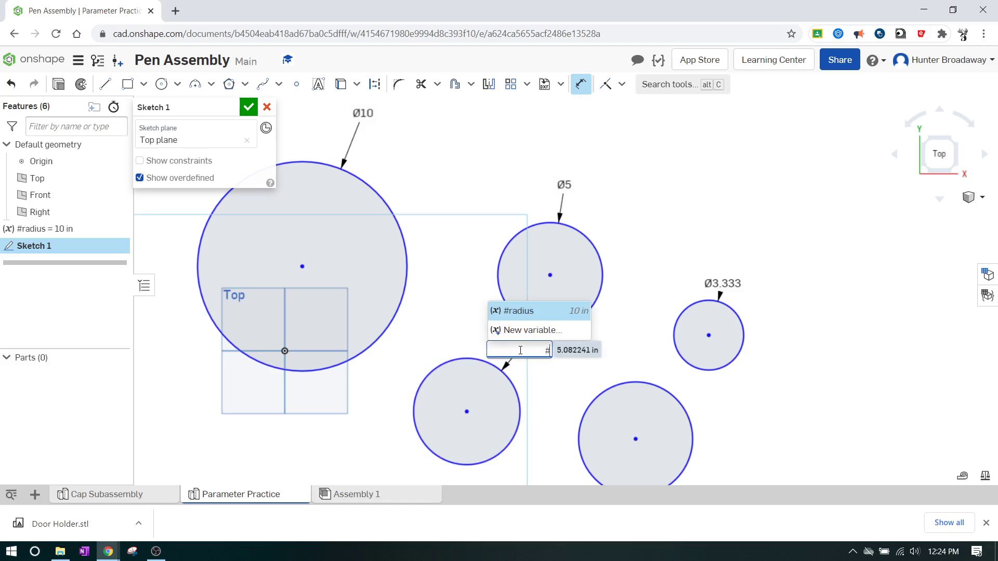
{"action": "left_click", "coordinate": [527, 312]}
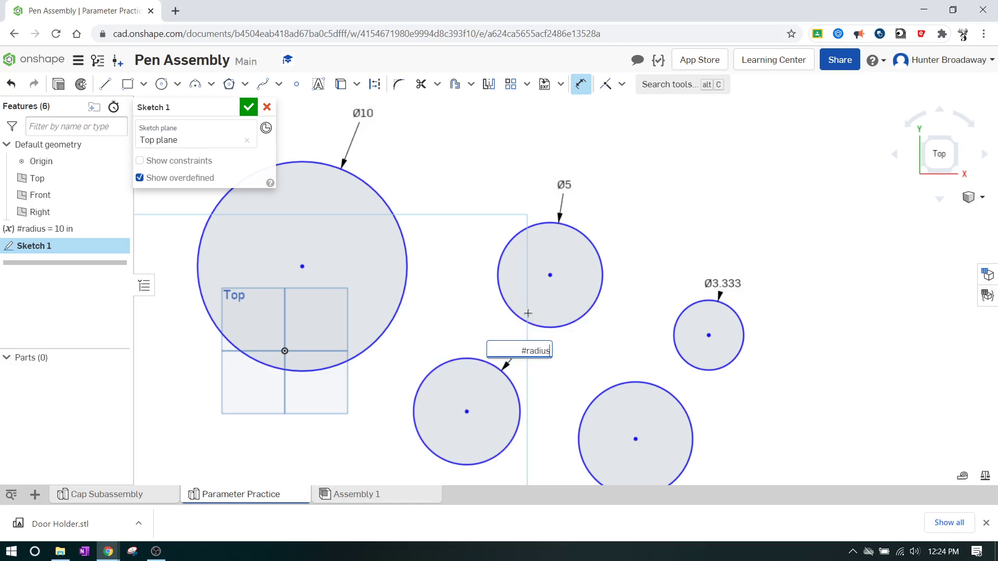
{"action": "type", "text": "/4"}
{"action": "key", "text": "Return"}
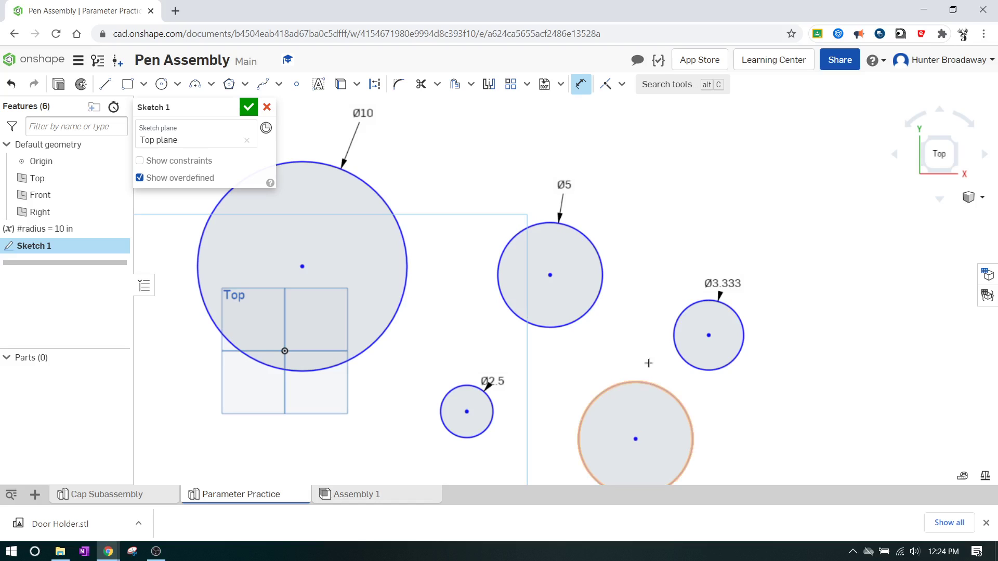
- Add a diameter dimension to the bottom circle and link it to #radius
{"action": "left_click", "coordinate": [635, 383]}
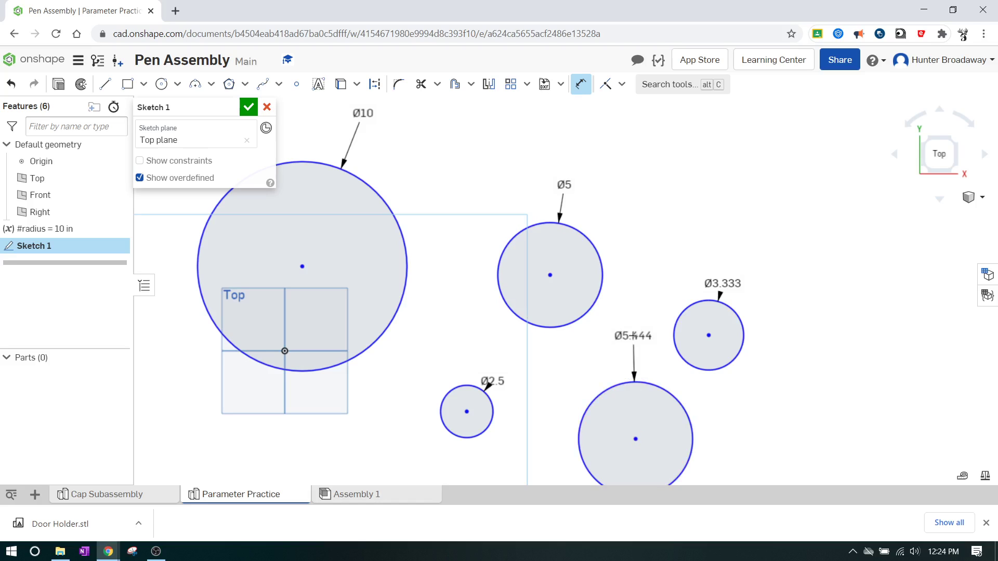
{"action": "left_click", "coordinate": [635, 336]}
{"action": "type", "text": "#"}
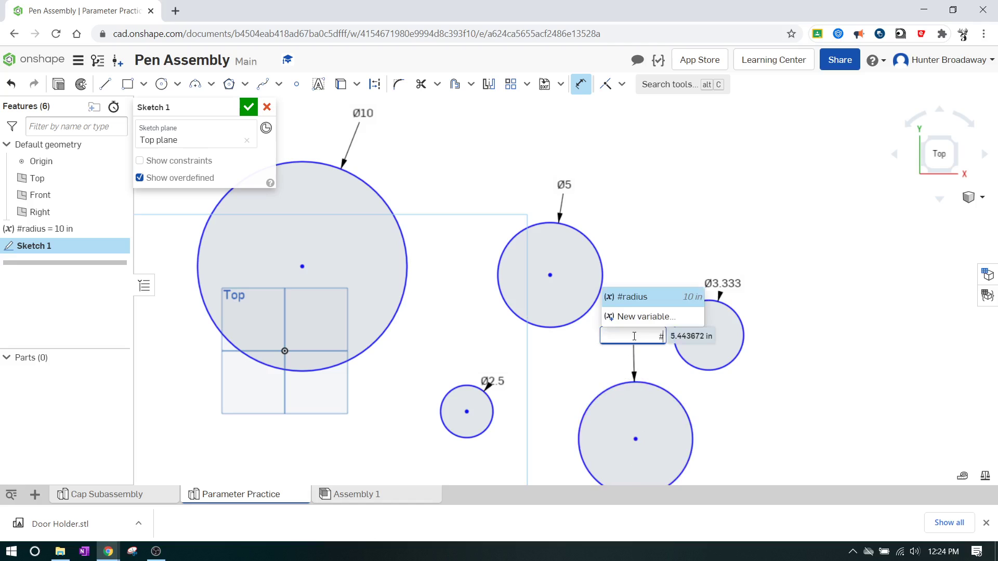
{"action": "left_click", "coordinate": [632, 297]}
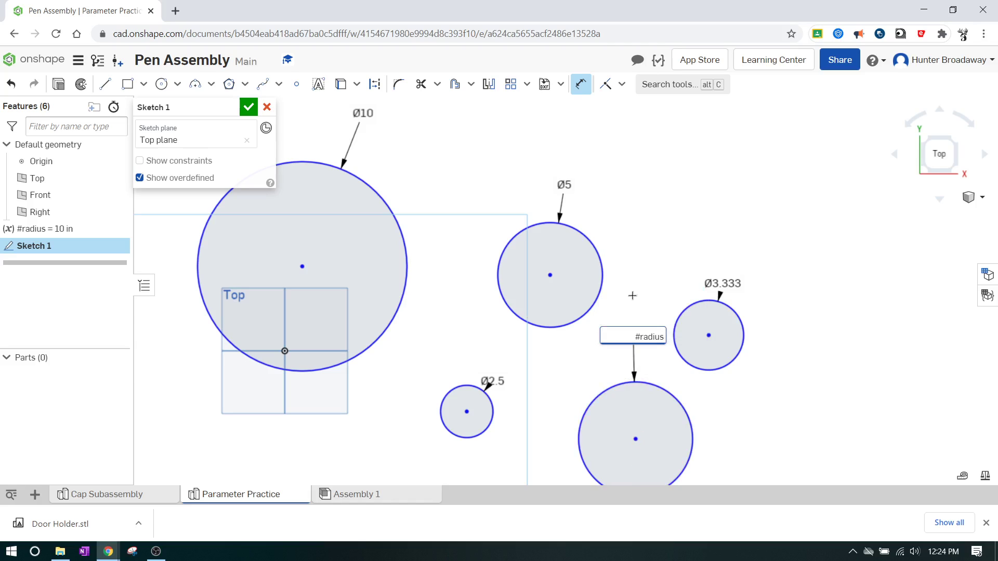